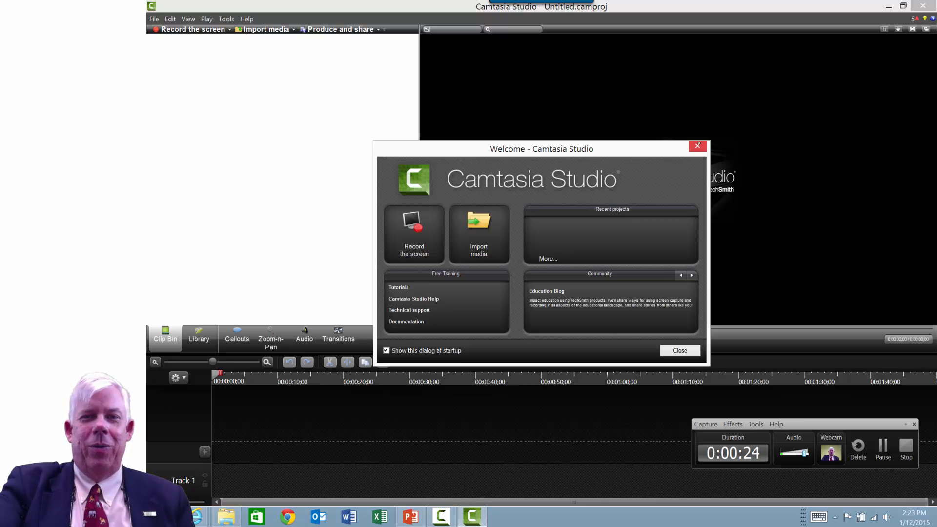
Dismiss the welcome dialog and start a media import from the Video folder on HP Portable Drive (D:)
{"action": "left_click", "coordinate": [698, 146]}
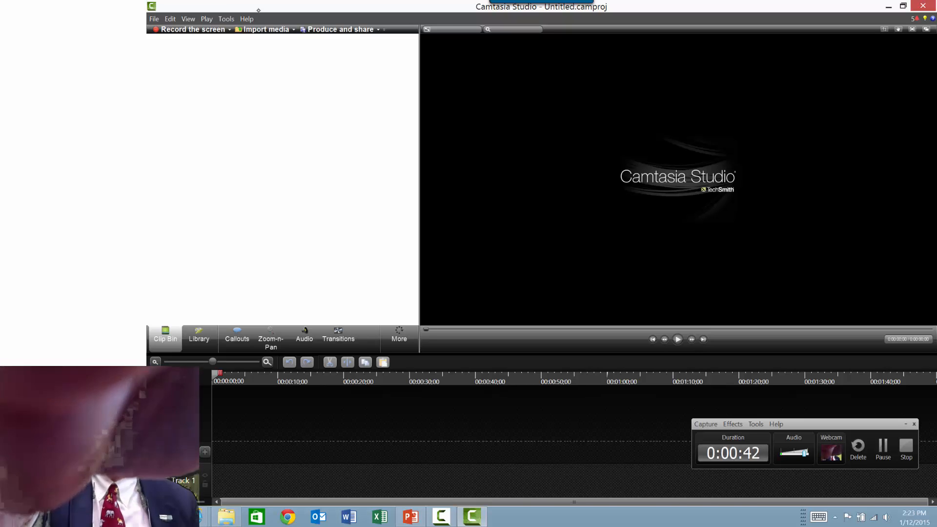
{"action": "left_click", "coordinate": [264, 29]}
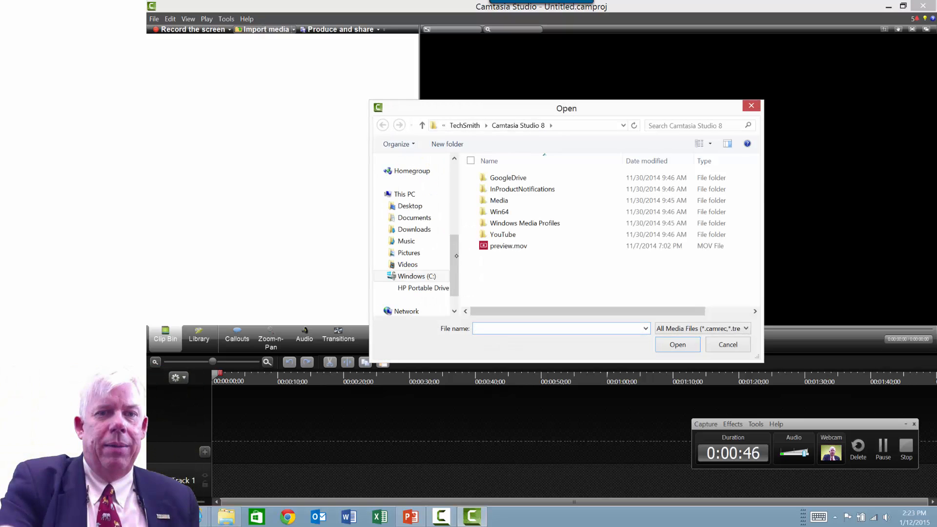
{"action": "left_click_drag", "start_coordinate": [453, 256], "coordinate": [453, 274]}
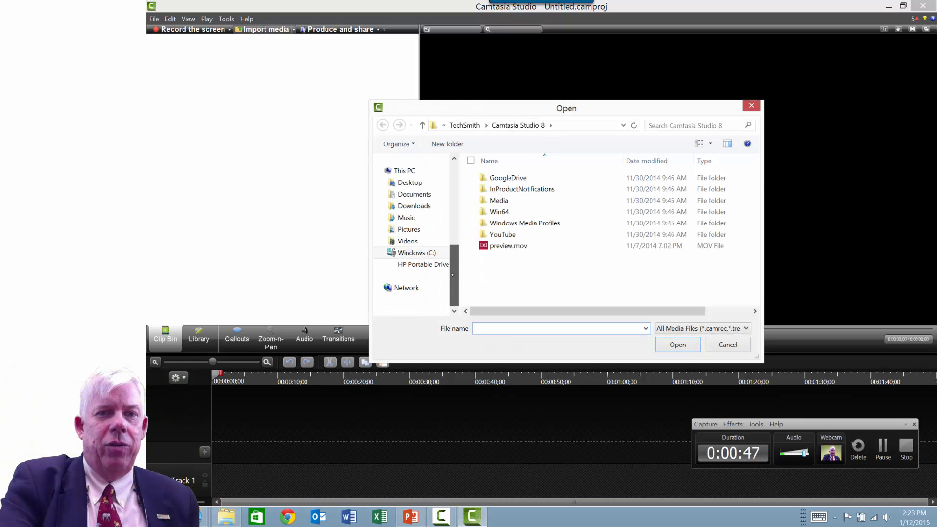
{"action": "left_click", "coordinate": [430, 264]}
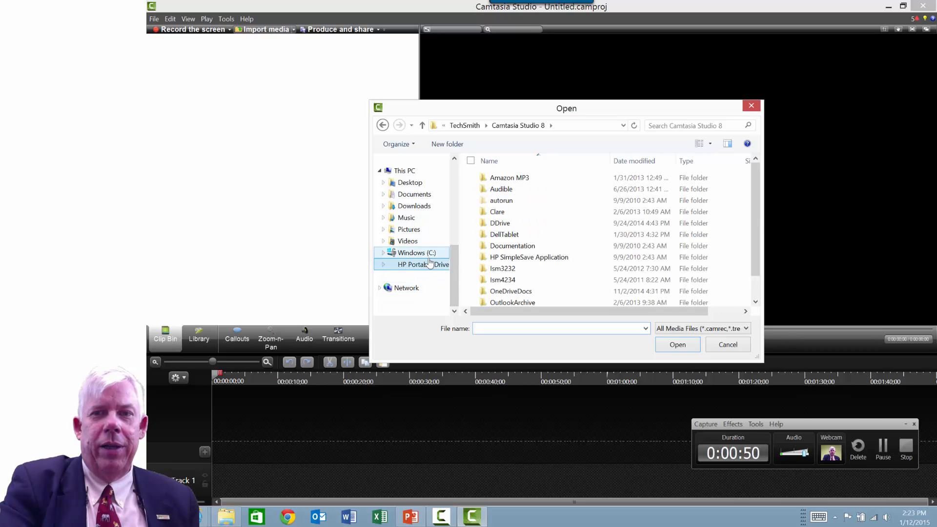
{"action": "scroll", "coordinate": [536, 266], "scroll_direction": "down", "scroll_amount": 1}
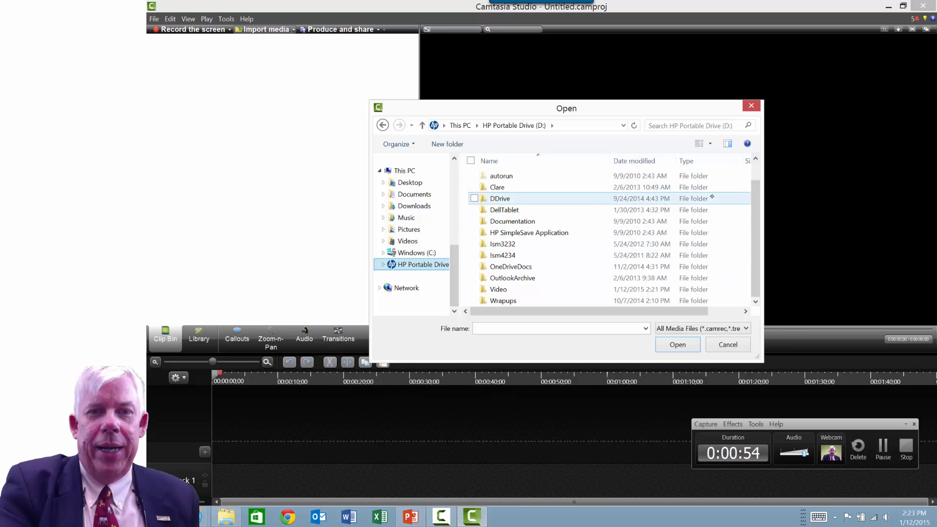
{"action": "double_click", "coordinate": [503, 289]}
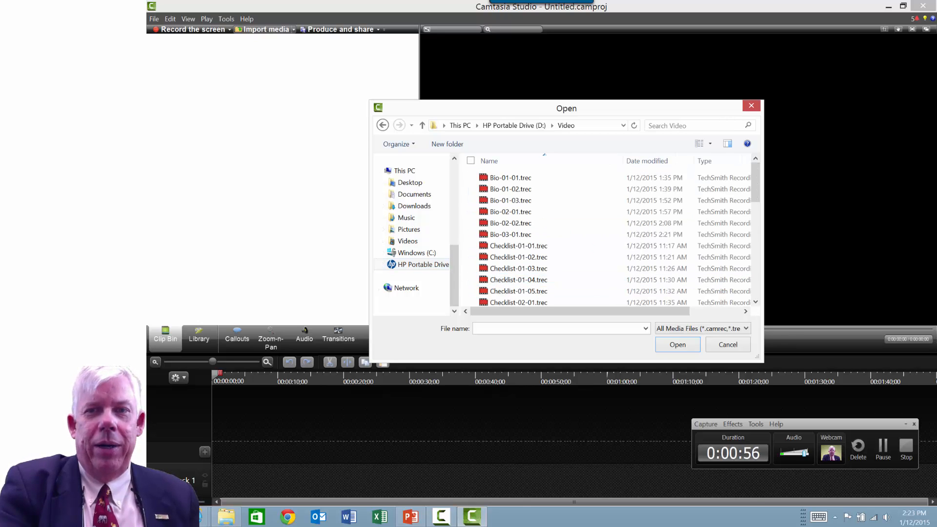
Import the recordings Grandon-01.trec, Grandon-02.trec and Grandon-03.trec into the project
{"action": "scroll", "coordinate": [645, 175], "scroll_direction": "down", "scroll_amount": 3}
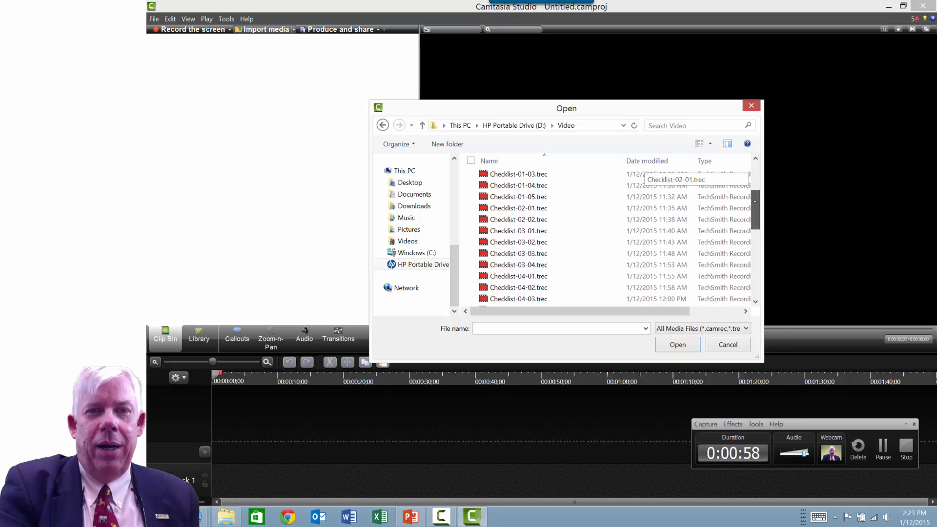
{"action": "scroll", "coordinate": [725, 270], "scroll_direction": "down", "scroll_amount": 7}
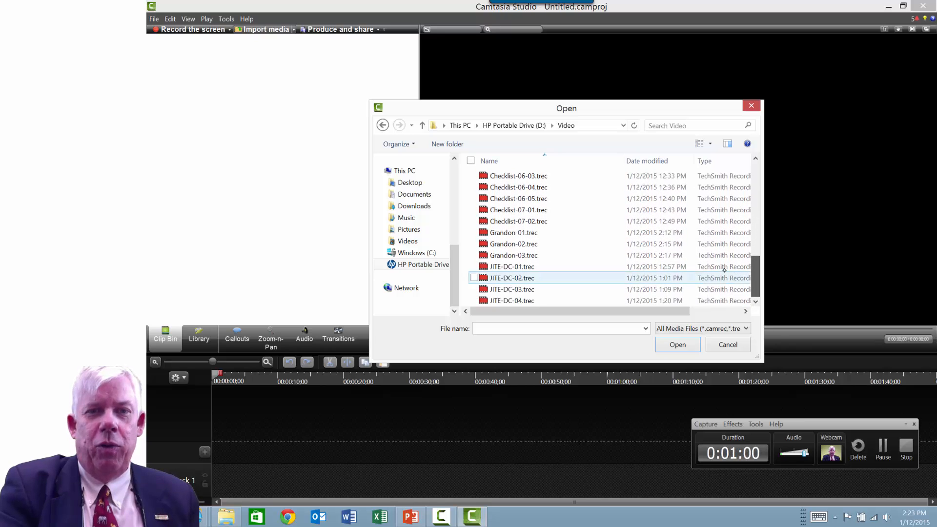
{"action": "left_click", "coordinate": [532, 232]}
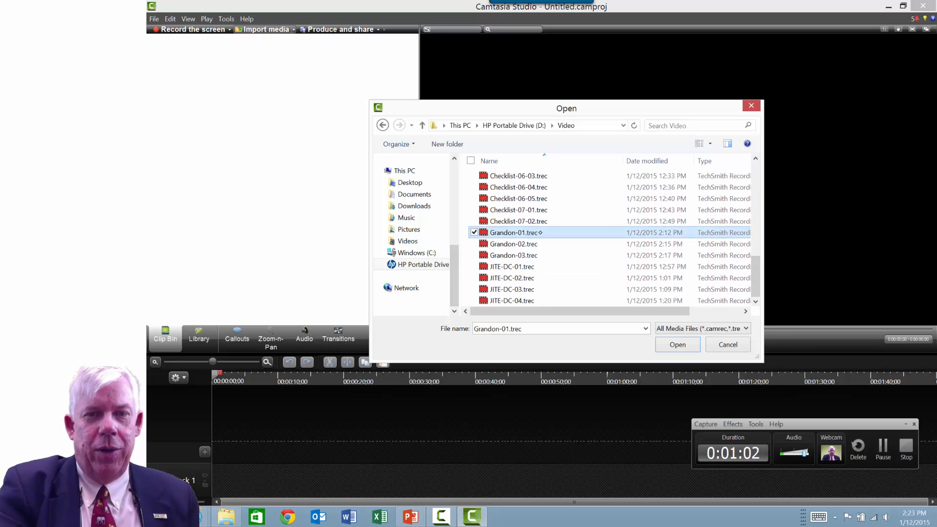
{"action": "left_click", "coordinate": [535, 255], "text": "shift"}
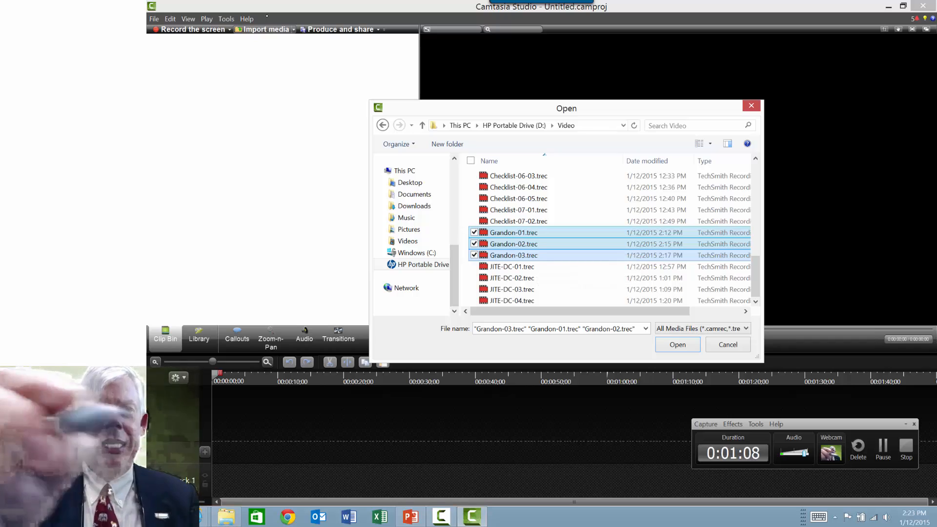
{"action": "left_click", "coordinate": [686, 345]}
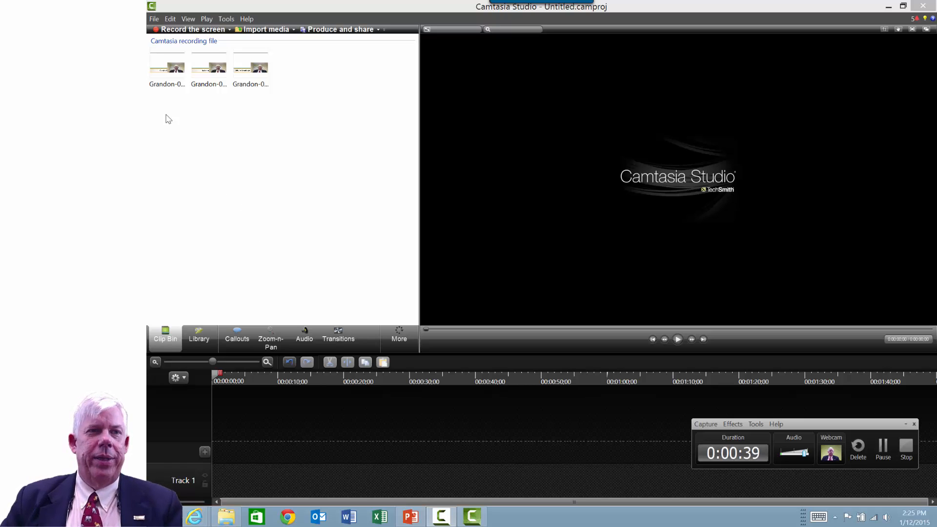
Place Grandon-01.trec at the start of the timeline and select only its camera clip
{"action": "left_click", "coordinate": [166, 64]}
{"action": "left_click_drag", "start_coordinate": [165, 63], "coordinate": [218, 484]}
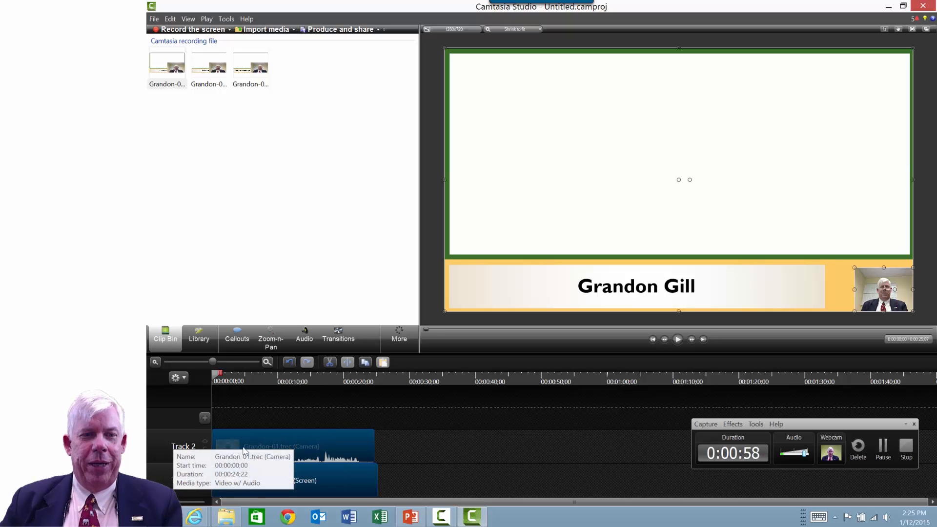
{"action": "left_click_drag", "start_coordinate": [344, 487], "coordinate": [345, 487]}
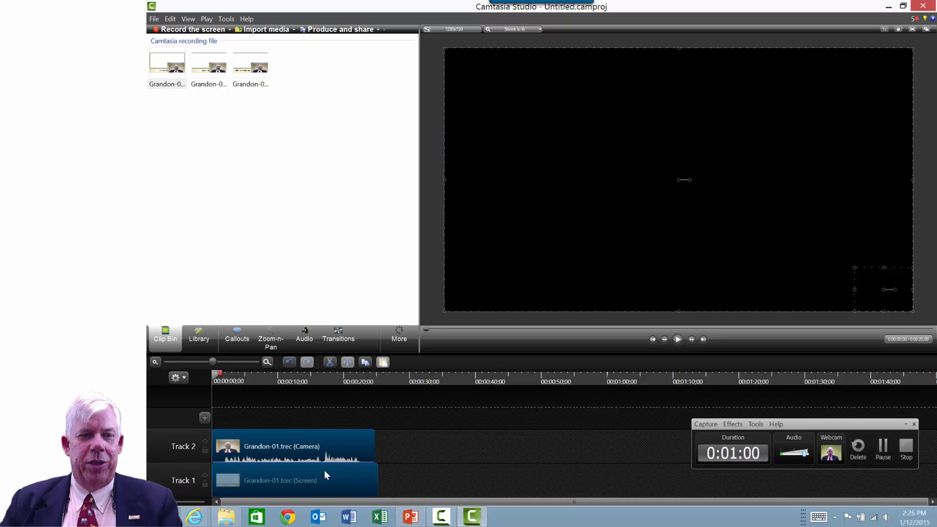
{"action": "left_click", "coordinate": [350, 448]}
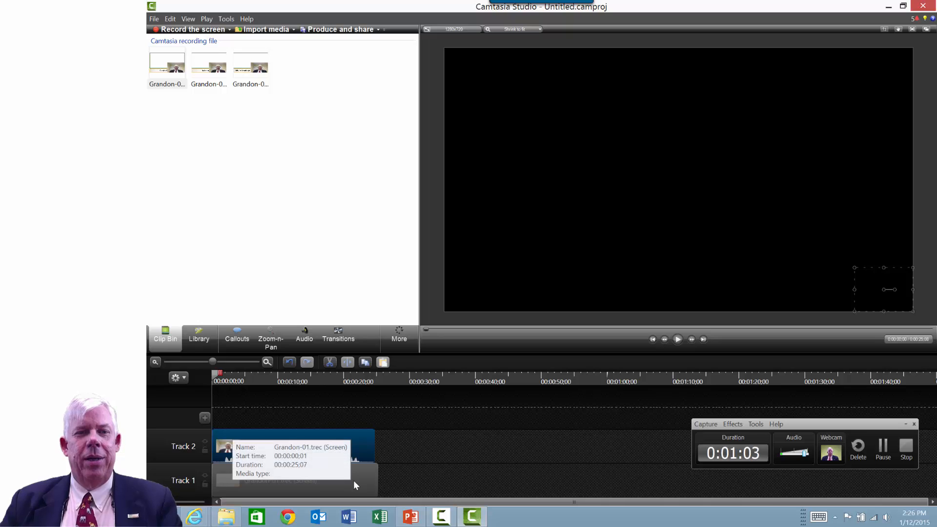
{"action": "left_click", "coordinate": [358, 485]}
{"action": "left_click", "coordinate": [347, 446]}
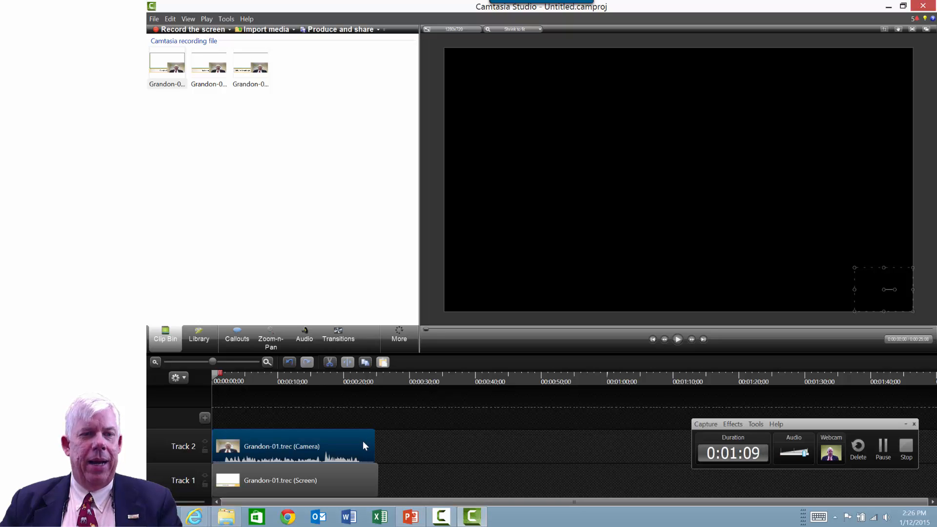
Play back the opening of the Grandon-01 clip from about 00:00:01;28 to check where the speech begins
{"action": "left_click", "coordinate": [249, 373]}
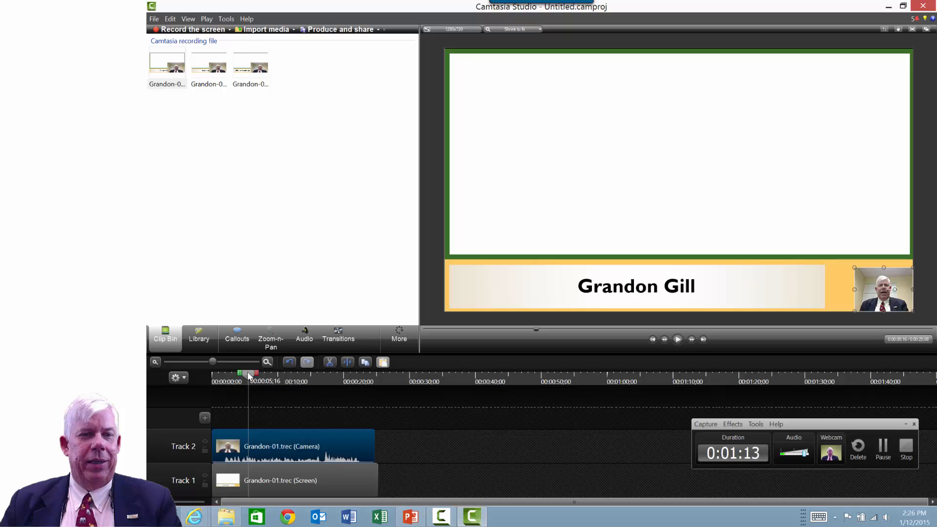
{"action": "mouse_move", "coordinate": [248, 374]}
{"action": "left_mouse_down"}
{"action": "mouse_move", "coordinate": [304, 377]}
{"action": "mouse_move", "coordinate": [247, 379]}
{"action": "left_mouse_up"}
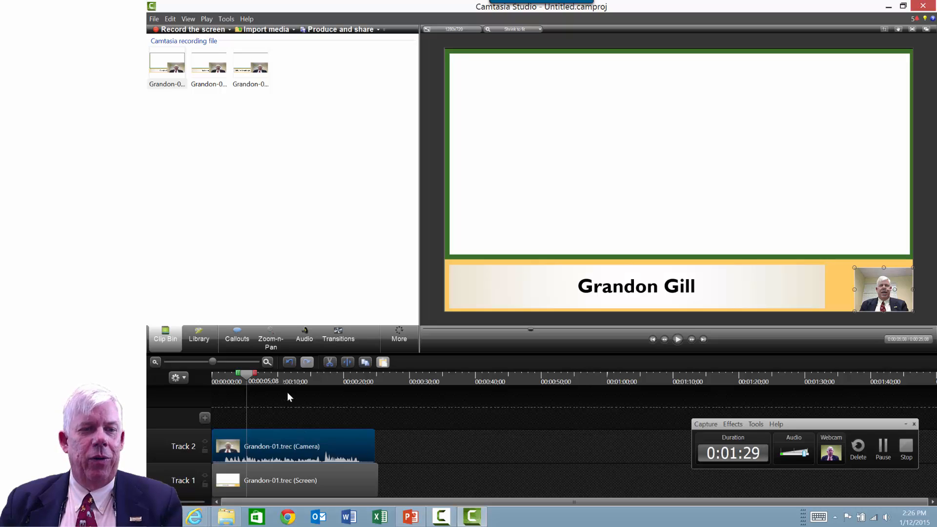
{"action": "left_click", "coordinate": [267, 361]}
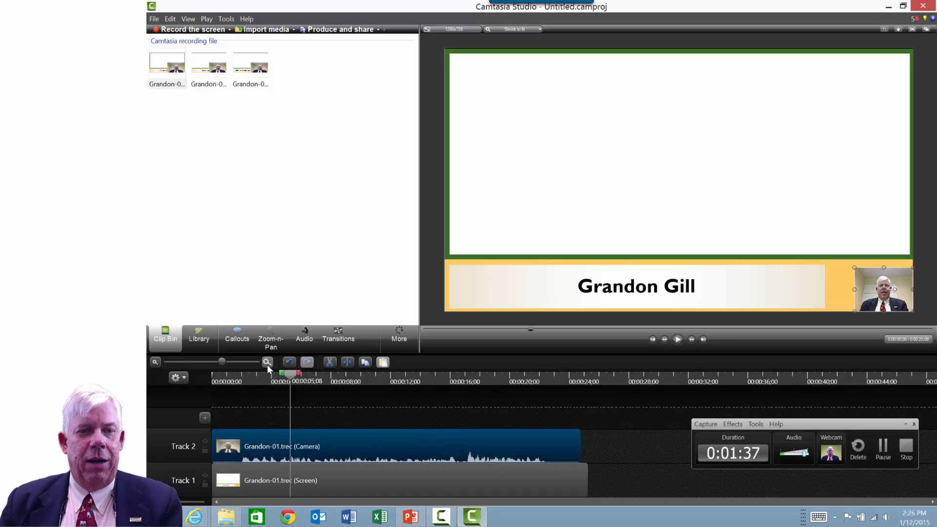
{"action": "left_click", "coordinate": [266, 361]}
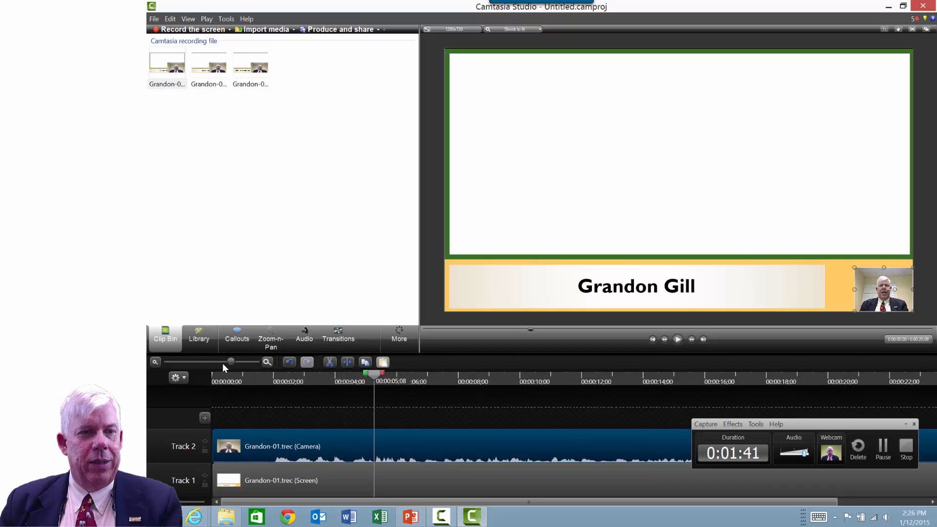
{"action": "left_click", "coordinate": [156, 361]}
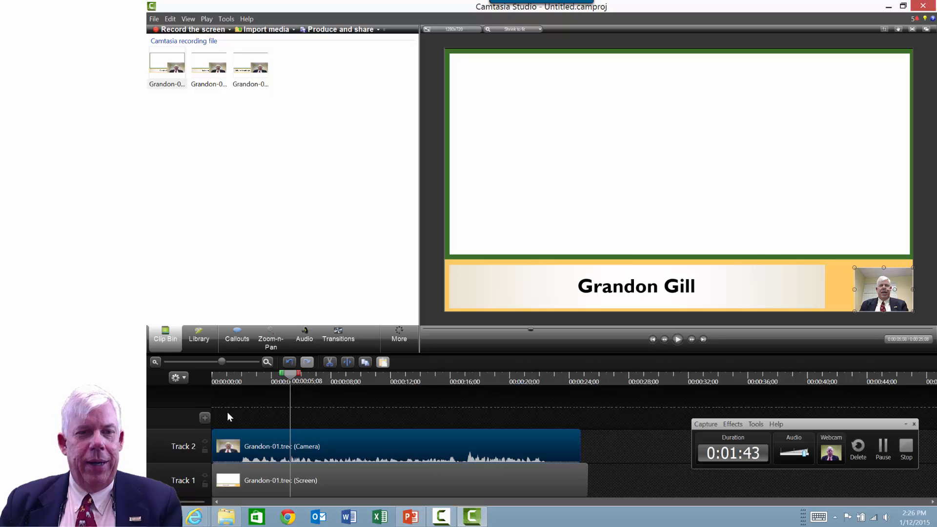
{"action": "left_click_drag", "start_coordinate": [291, 373], "coordinate": [242, 374]}
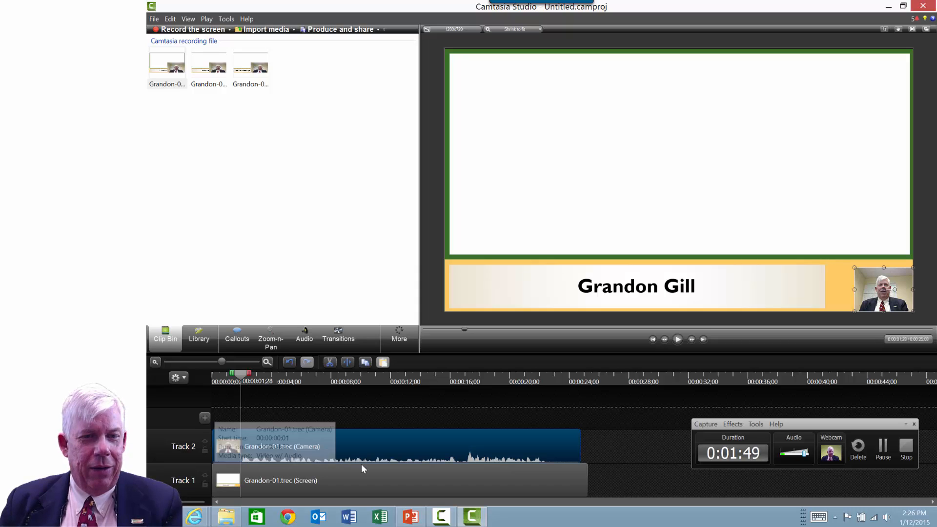
{"action": "left_click", "coordinate": [677, 340]}
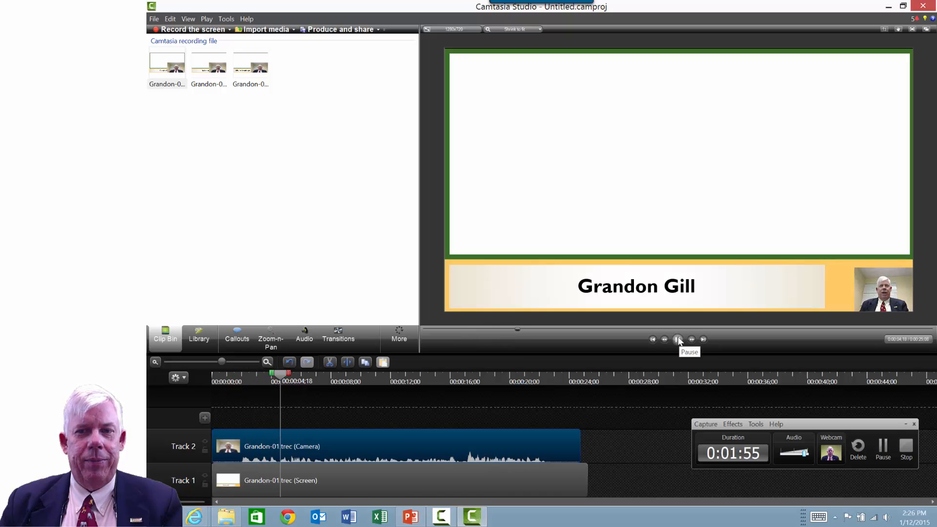
{"action": "left_click", "coordinate": [677, 339]}
Cut the first 00:00:01;27 from both Grandon-01 tracks and play back the trimmed opening
{"action": "left_click_drag", "start_coordinate": [284, 376], "coordinate": [193, 373]}
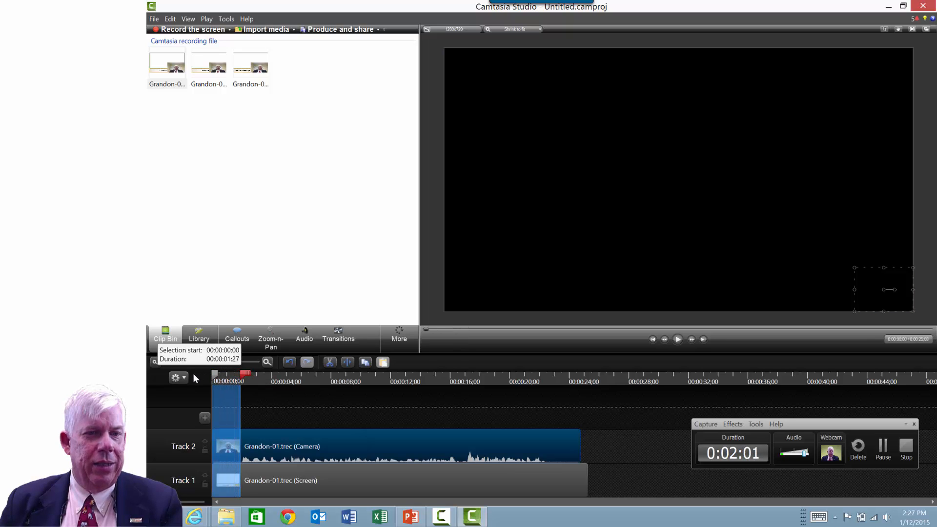
{"action": "left_click", "coordinate": [331, 362]}
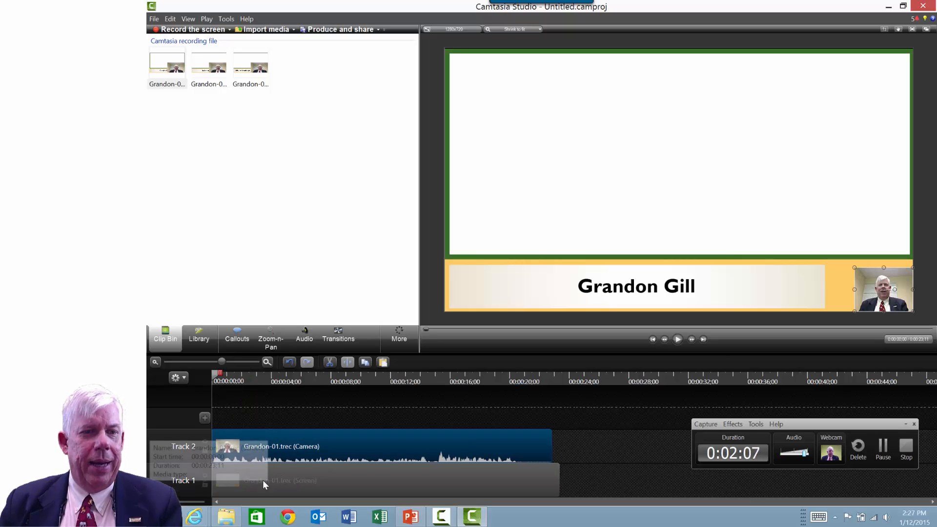
{"action": "left_click", "coordinate": [677, 340]}
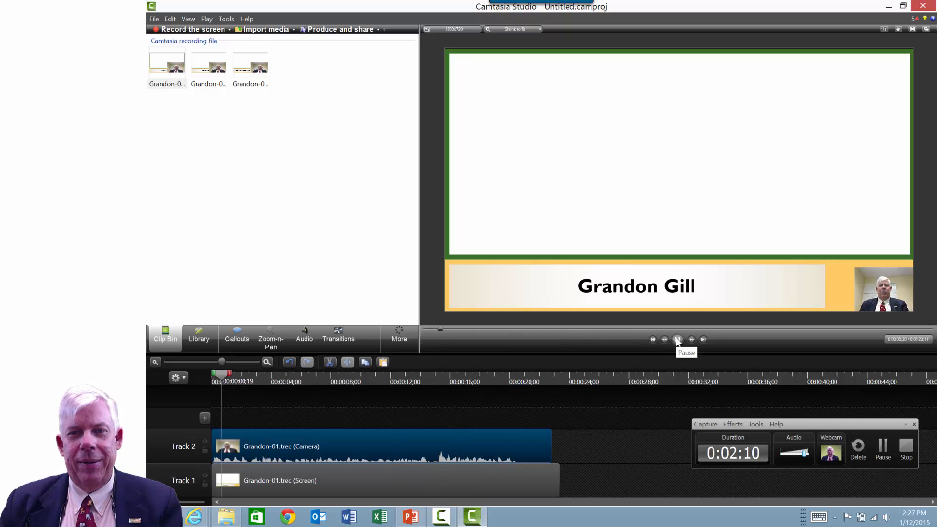
{"action": "left_click", "coordinate": [677, 340]}
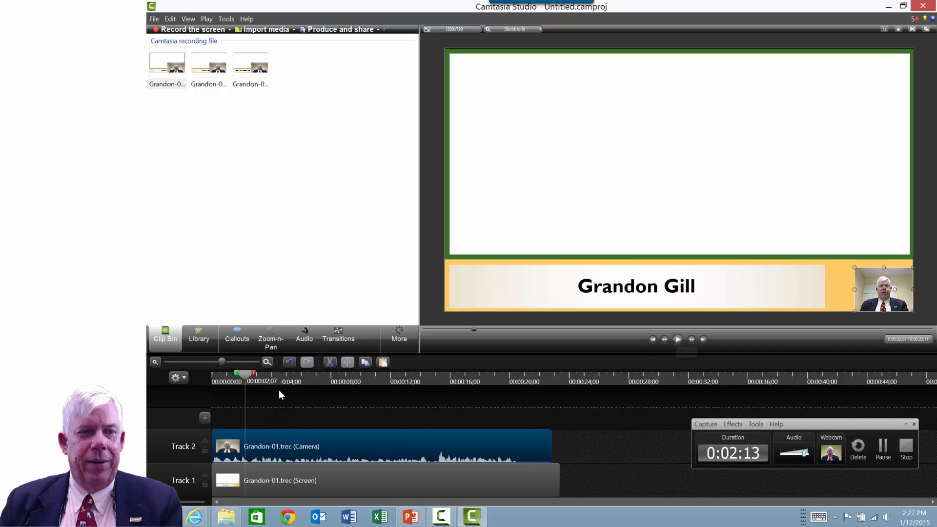
Cut the silent ending of Grandon-01 from both tracks, selecting from 00:00:20;21 to 00:00:23;26
{"action": "left_click_drag", "start_coordinate": [246, 374], "coordinate": [520, 411]}
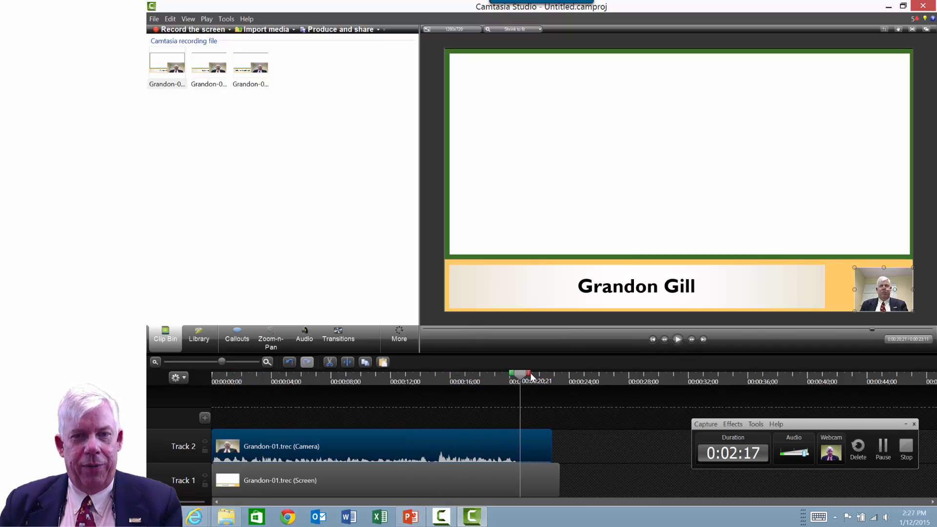
{"action": "left_click_drag", "start_coordinate": [530, 375], "coordinate": [544, 380]}
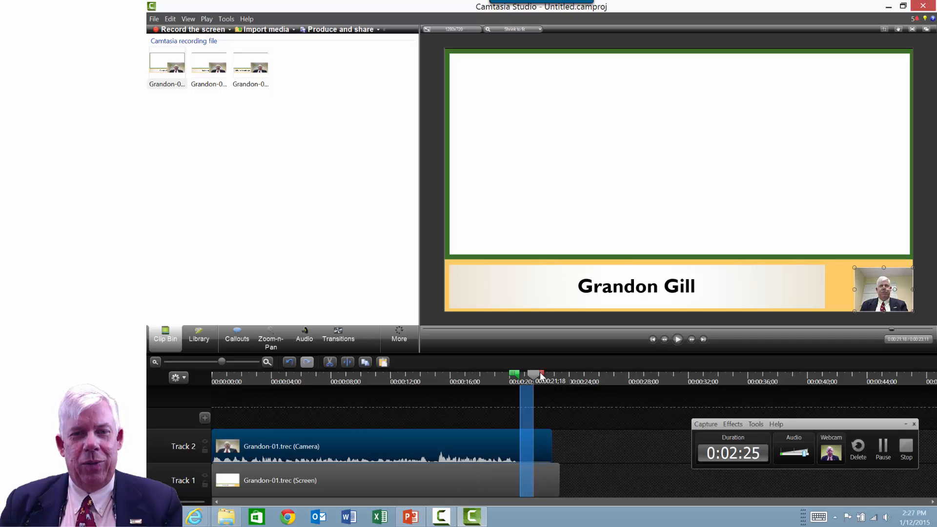
{"action": "left_click_drag", "start_coordinate": [541, 374], "coordinate": [575, 382]}
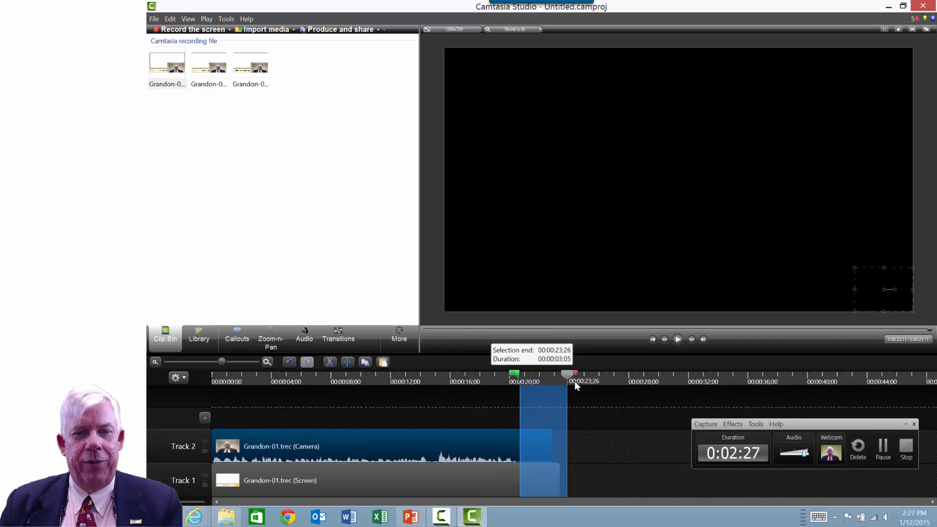
{"action": "left_click", "coordinate": [330, 363]}
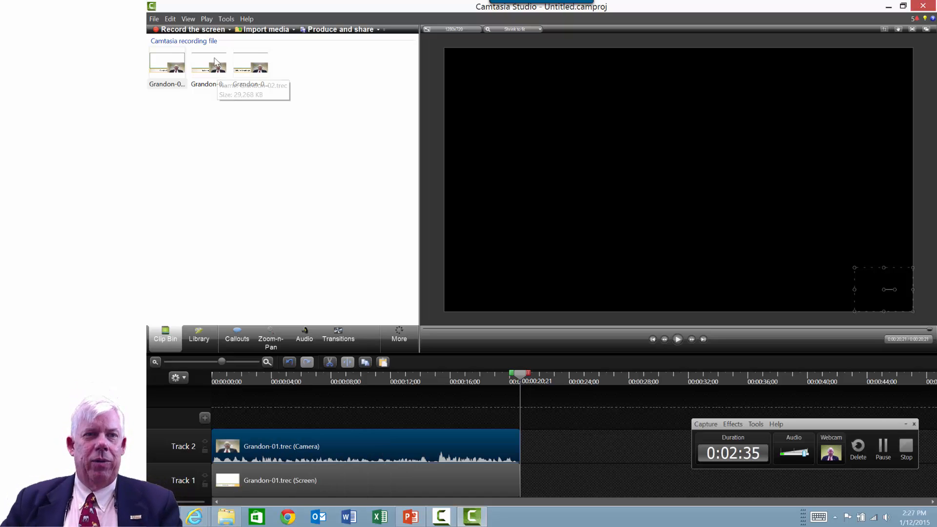
Append Grandon-02.trec directly after Grandon-01 and cut its opening between 00:00:20;21 and 00:00:21;12
{"action": "left_click_drag", "start_coordinate": [209, 61], "coordinate": [548, 486]}
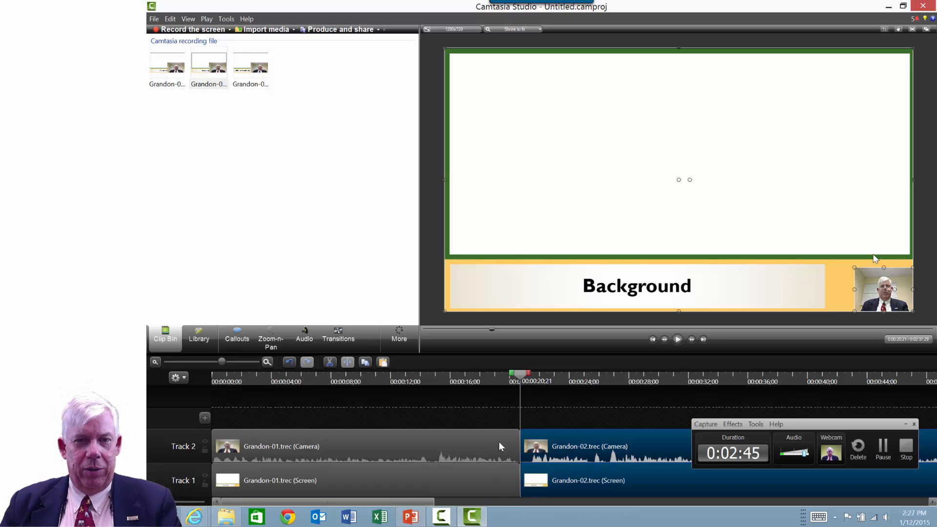
{"action": "left_click_drag", "start_coordinate": [529, 374], "coordinate": [541, 376]}
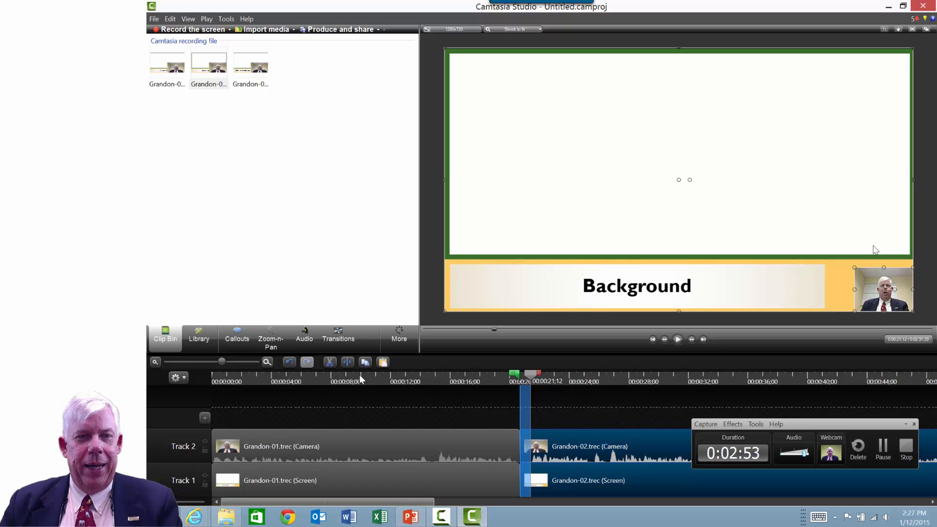
{"action": "left_click", "coordinate": [329, 364]}
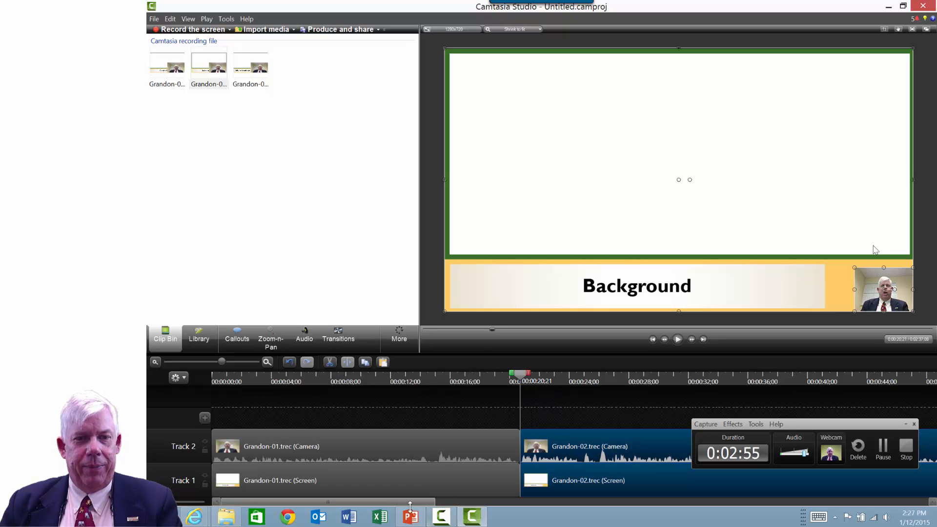
Go to the end of the Grandon-02 clip on the timeline and move the recorder toolbar clear of the tracks
{"action": "left_click_drag", "start_coordinate": [409, 502], "coordinate": [922, 503]}
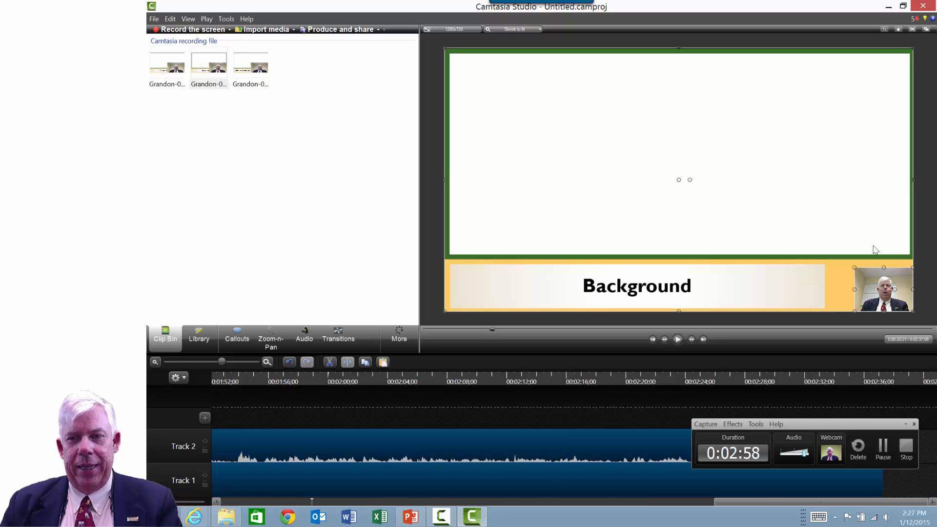
{"action": "left_click", "coordinate": [873, 425]}
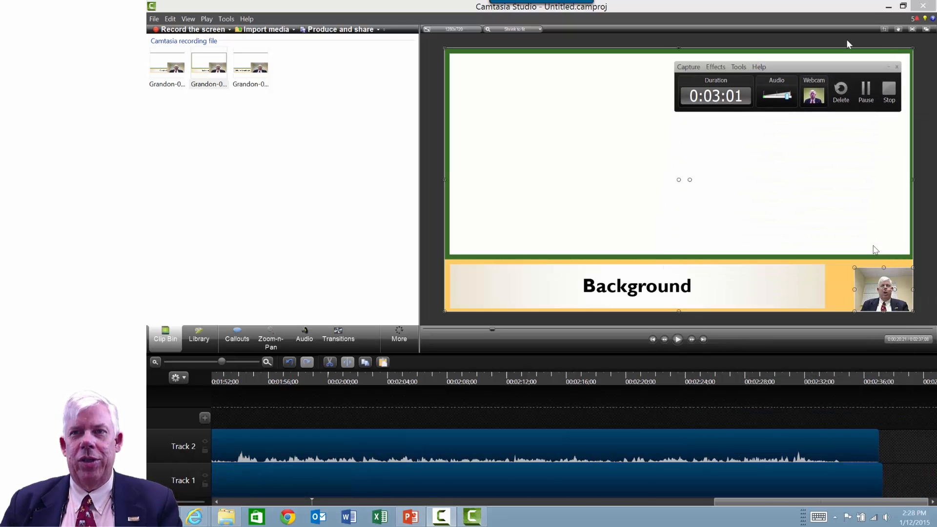